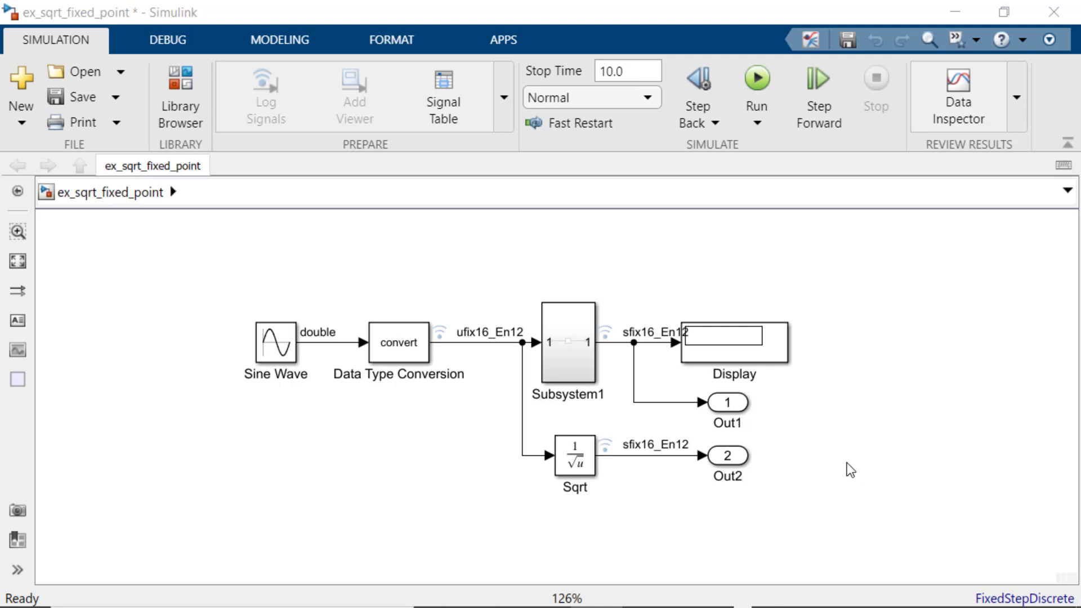
Inspect the Sqrt block inside Subsystem1, then launch the Lookup Table Optimizer from the Apps gallery
left_click(285, 383)
left_click(276, 460)
left_click(570, 379)
double_click(569, 374)
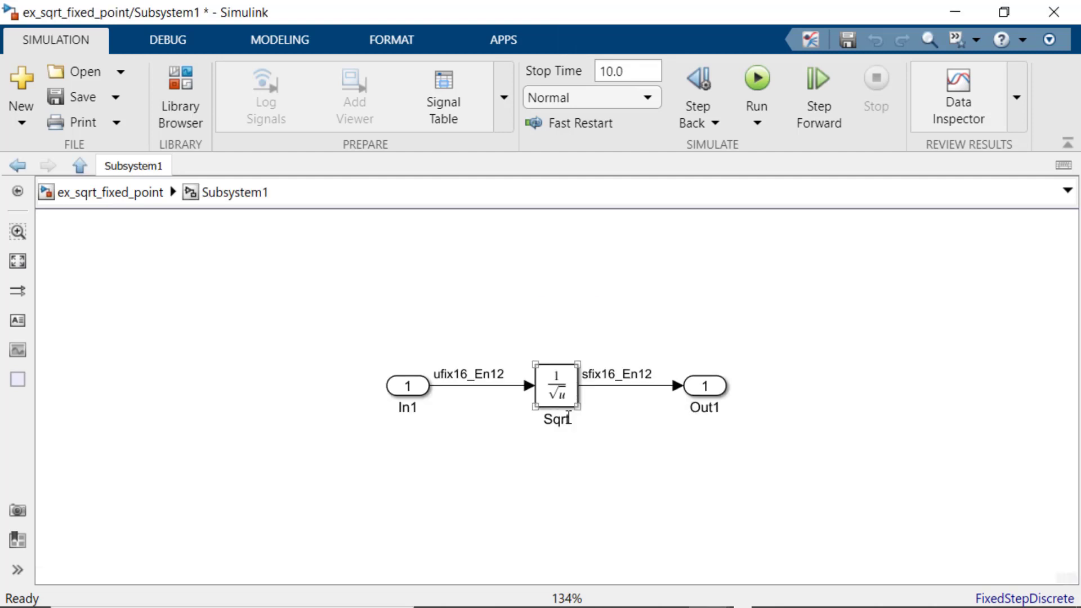
left_click(82, 166)
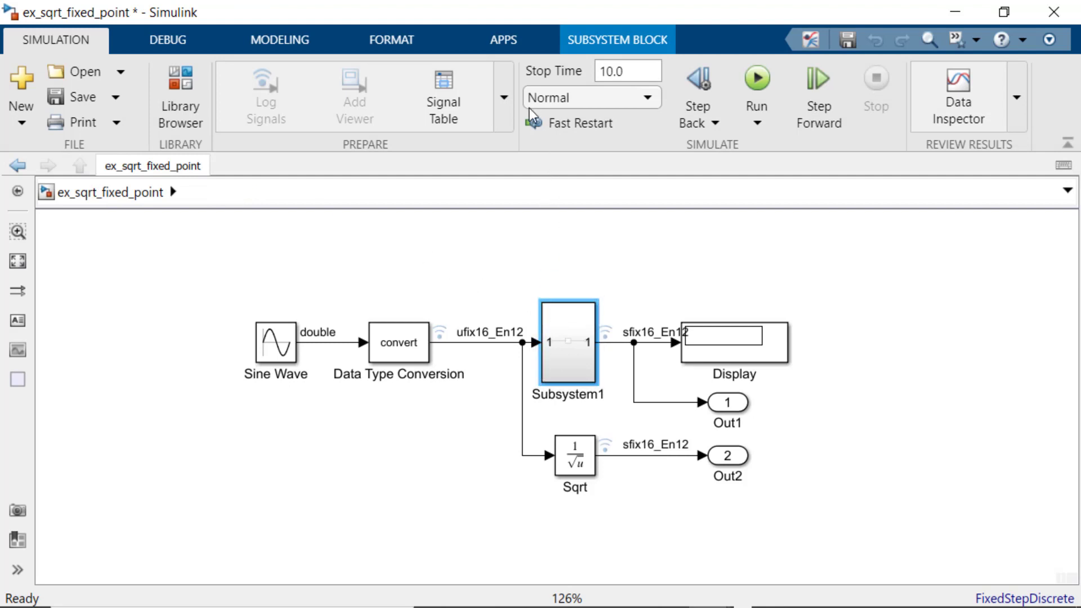
left_click(505, 40)
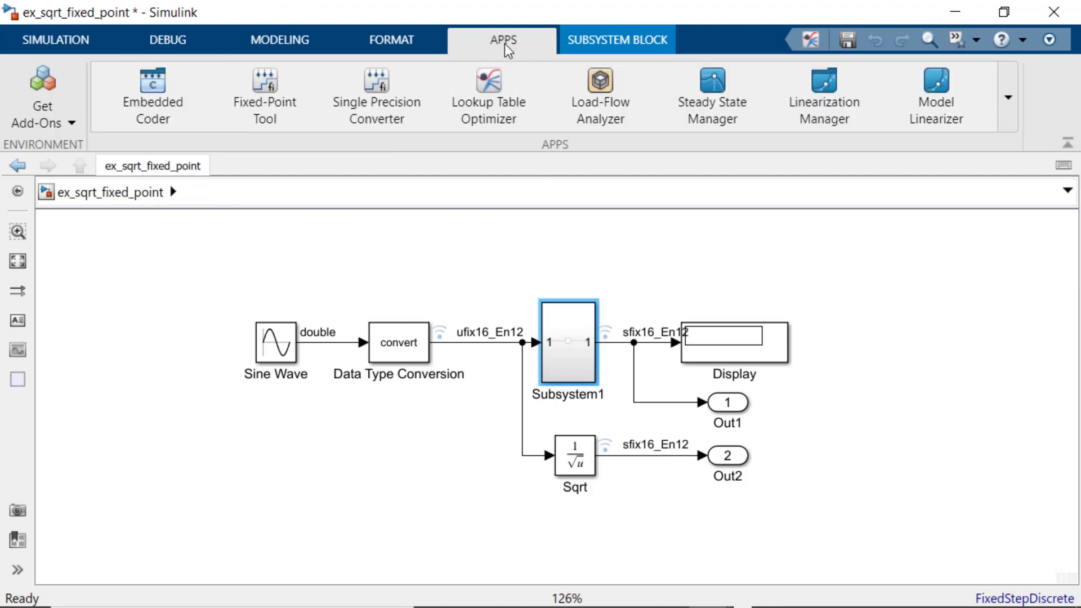
left_click(499, 90)
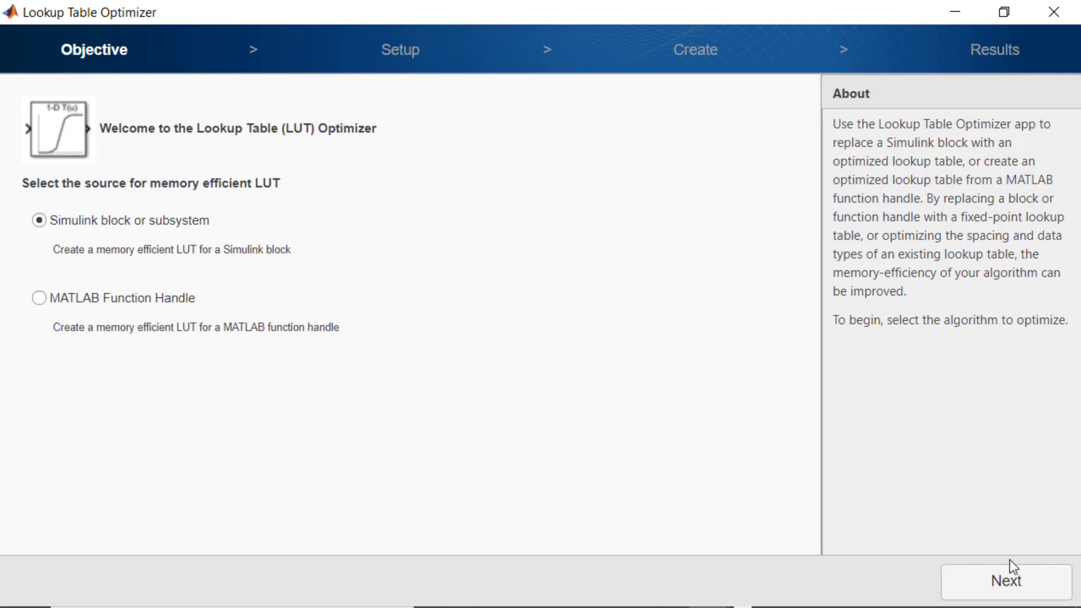
Collect Subsystem1's current data types and ranges, change the output type to numerictype(1,16,8), and select the input Maximum
left_click(1007, 579)
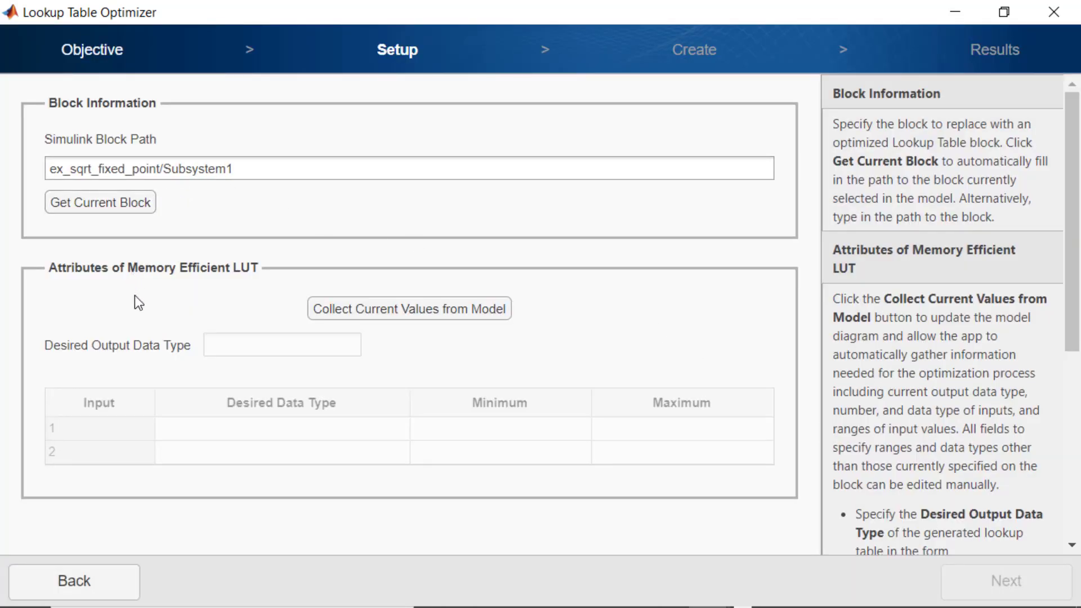
left_click(335, 311)
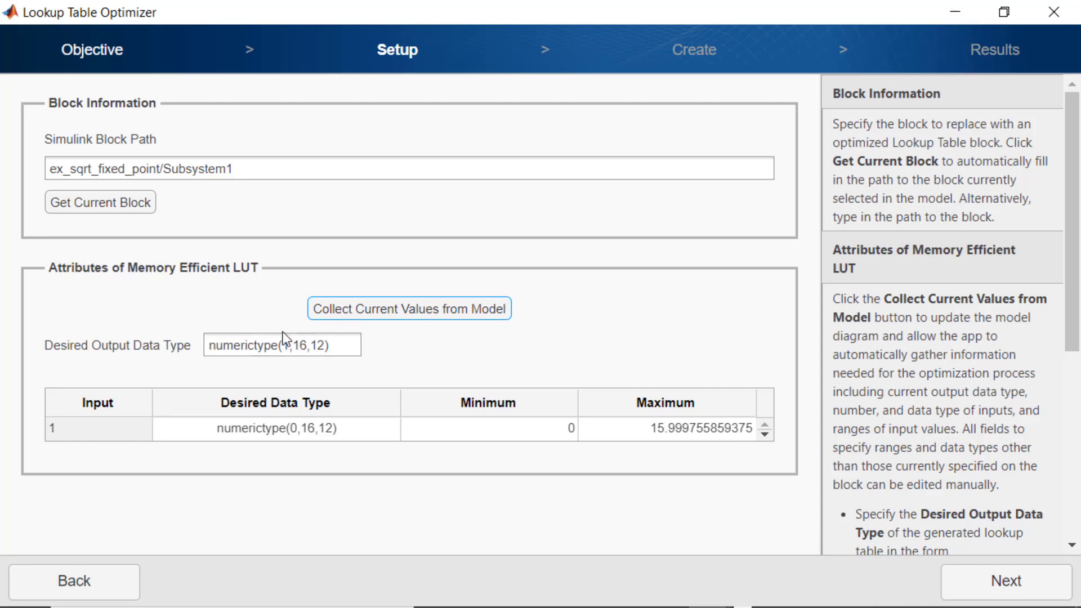
left_click_drag(314, 342, 327, 346)
type("8")
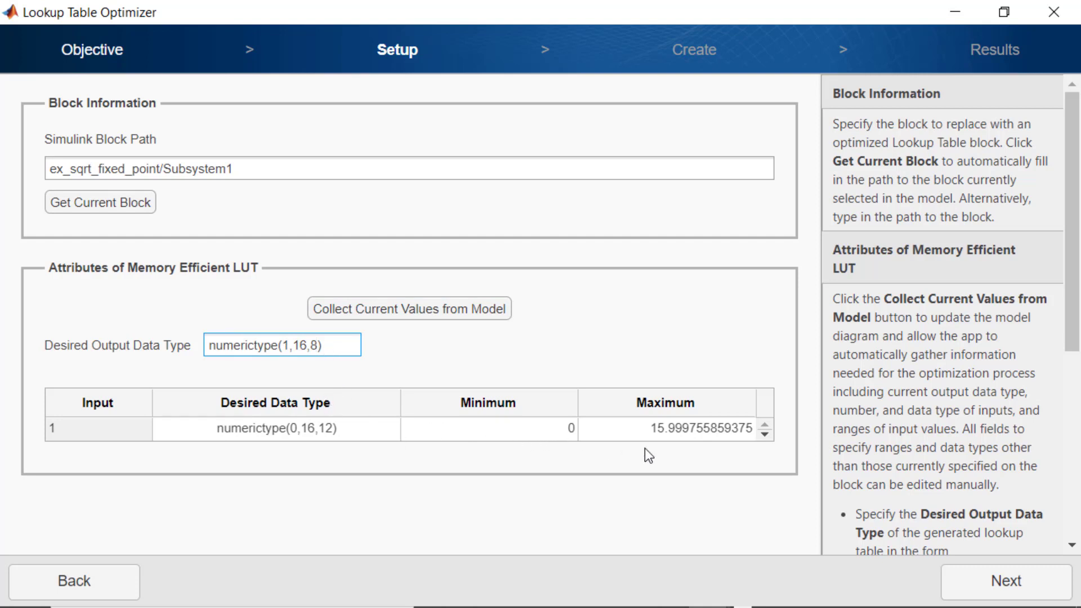
left_click(669, 429)
double_click(669, 429)
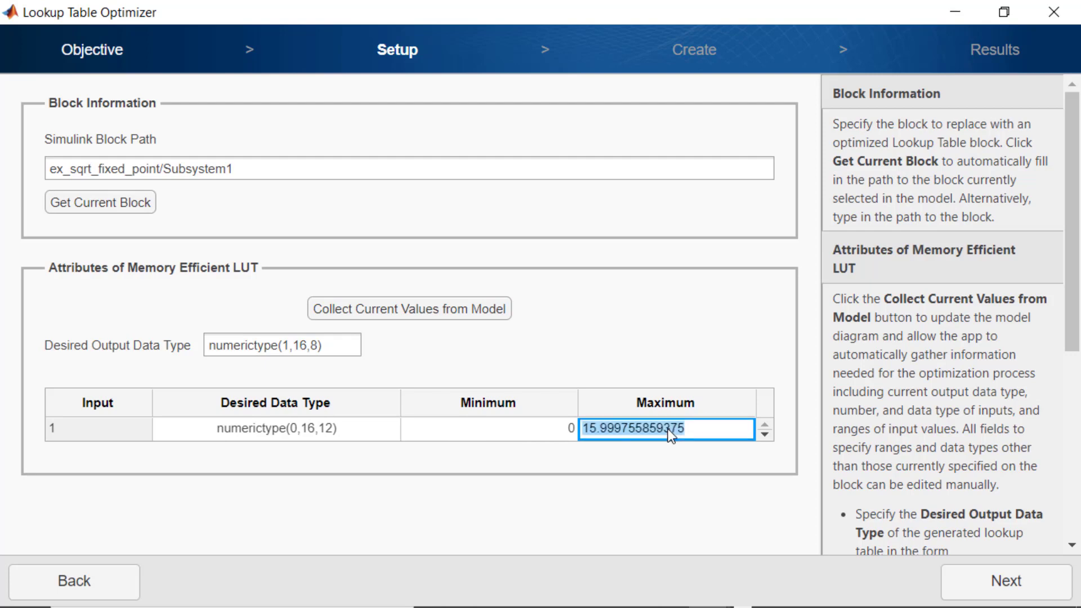
Set the input maximum to 9, then set absolute and relative output tolerances to 0.01
type("9")
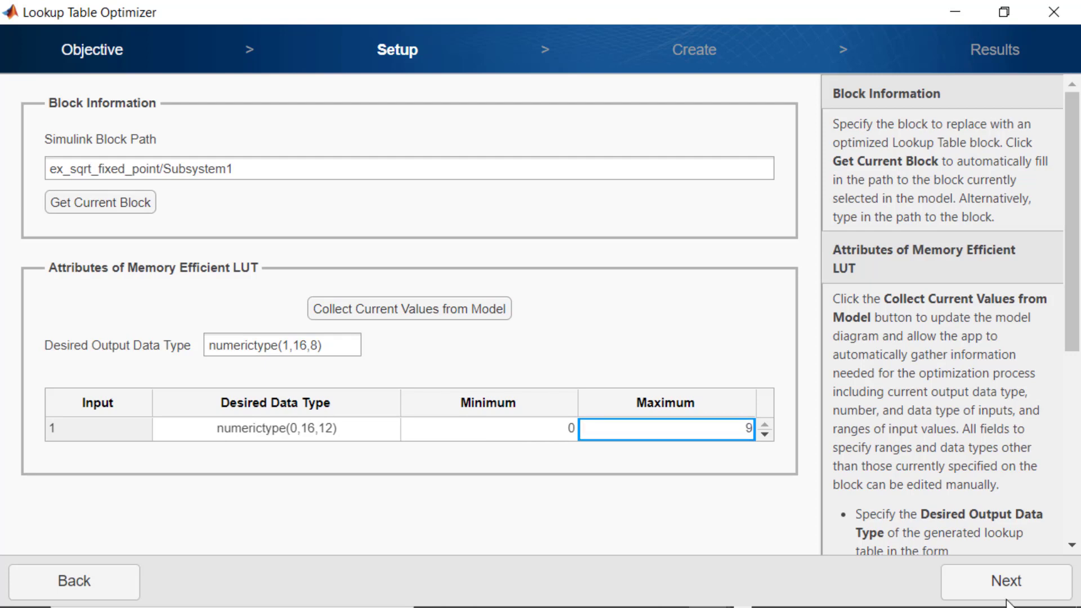
left_click(1003, 580)
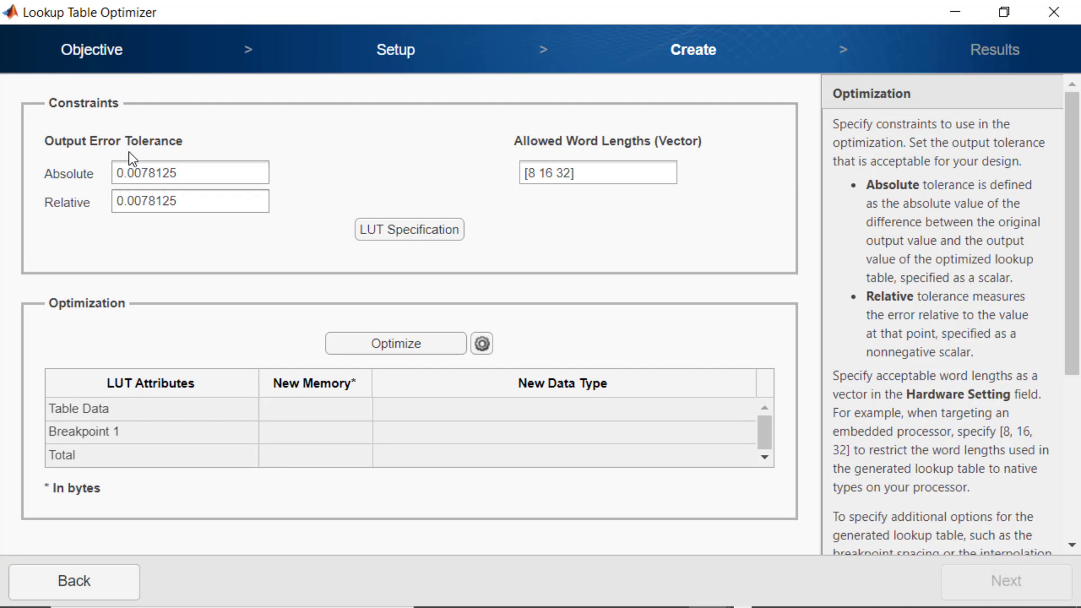
left_click(136, 172)
left_click_drag(134, 173, 188, 176)
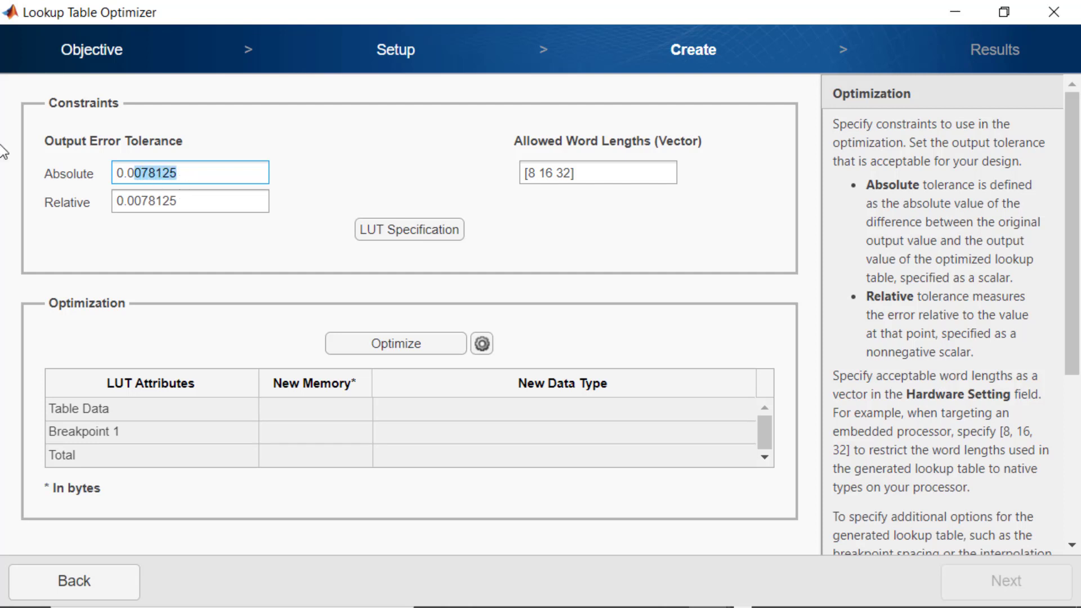
type("1")
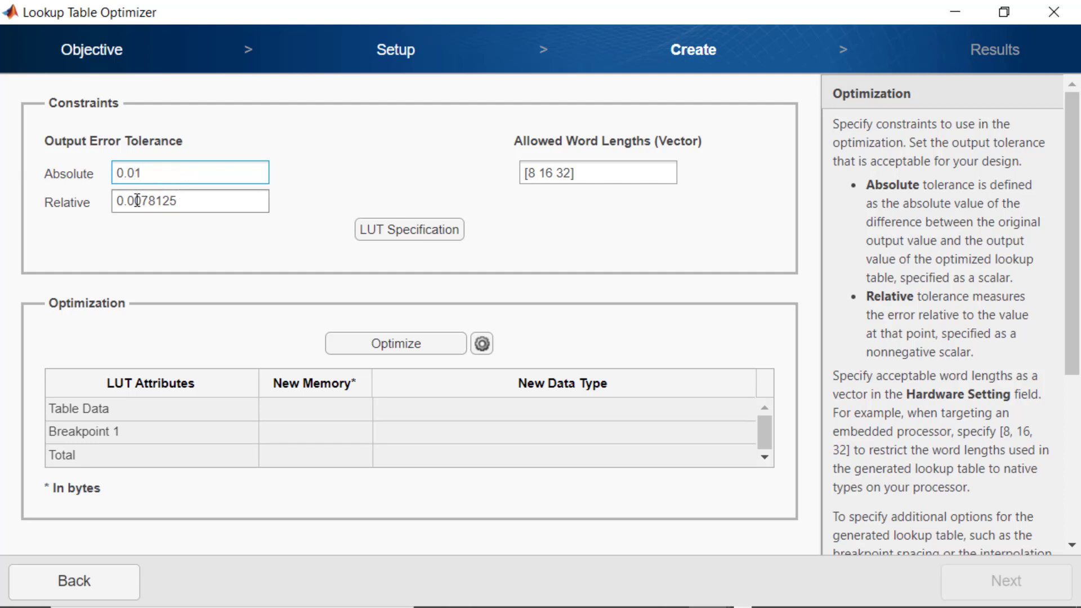
left_click_drag(137, 201, 238, 205)
type("1")
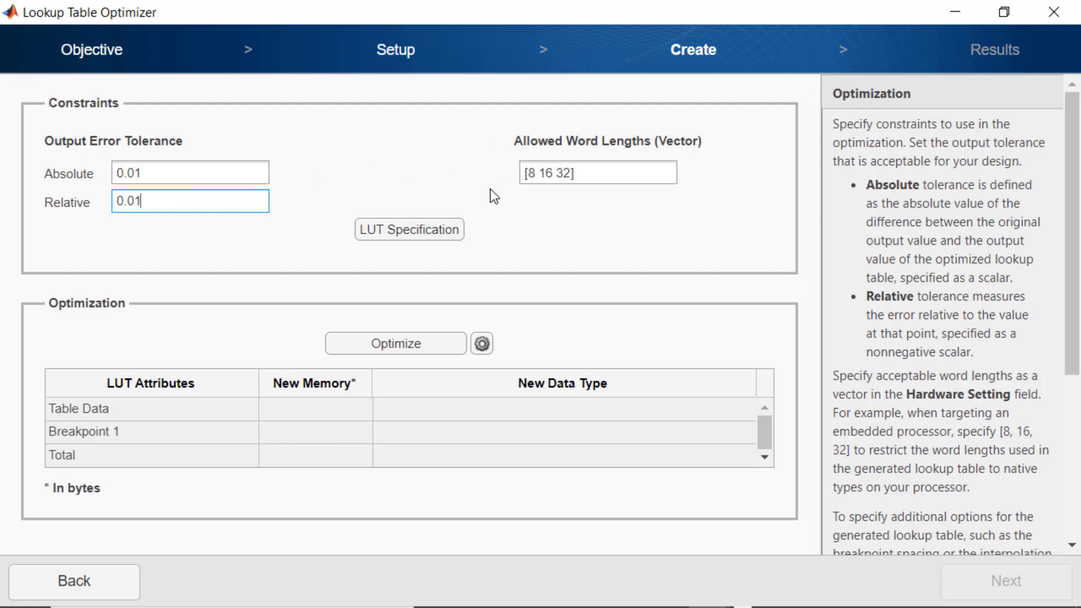
Set HDL Optimized to True in the LUT Specification options and confirm with Ok
left_click(452, 231)
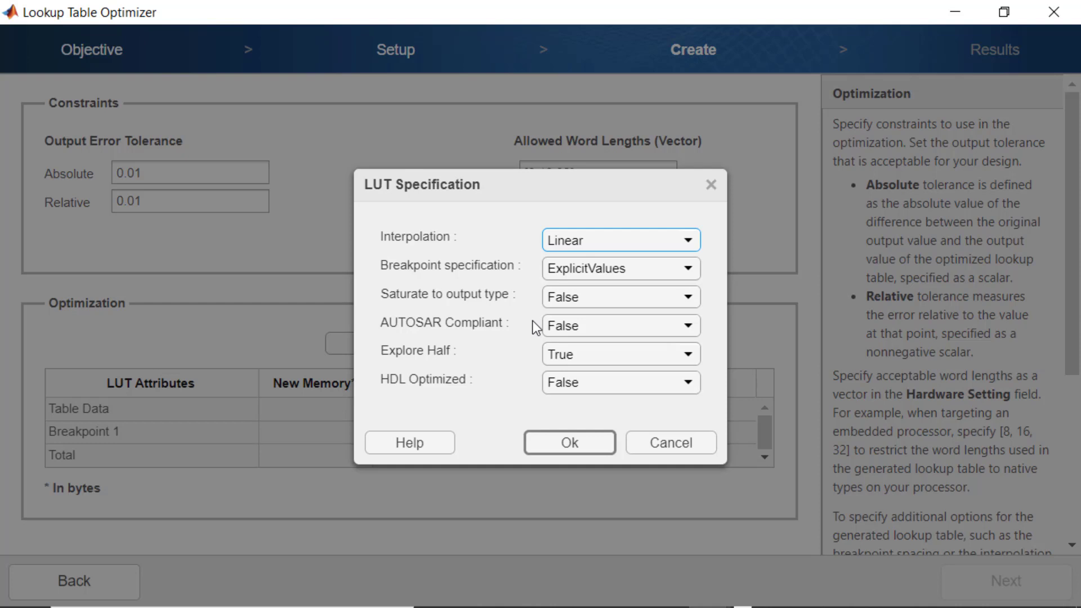
left_click(583, 394)
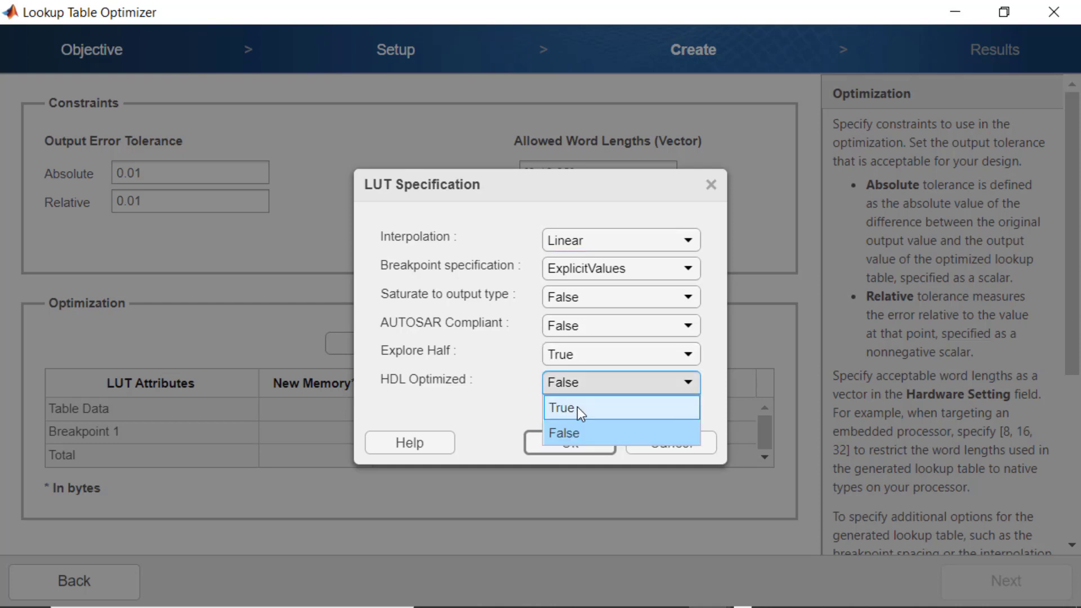
left_click(577, 407)
left_click(568, 445)
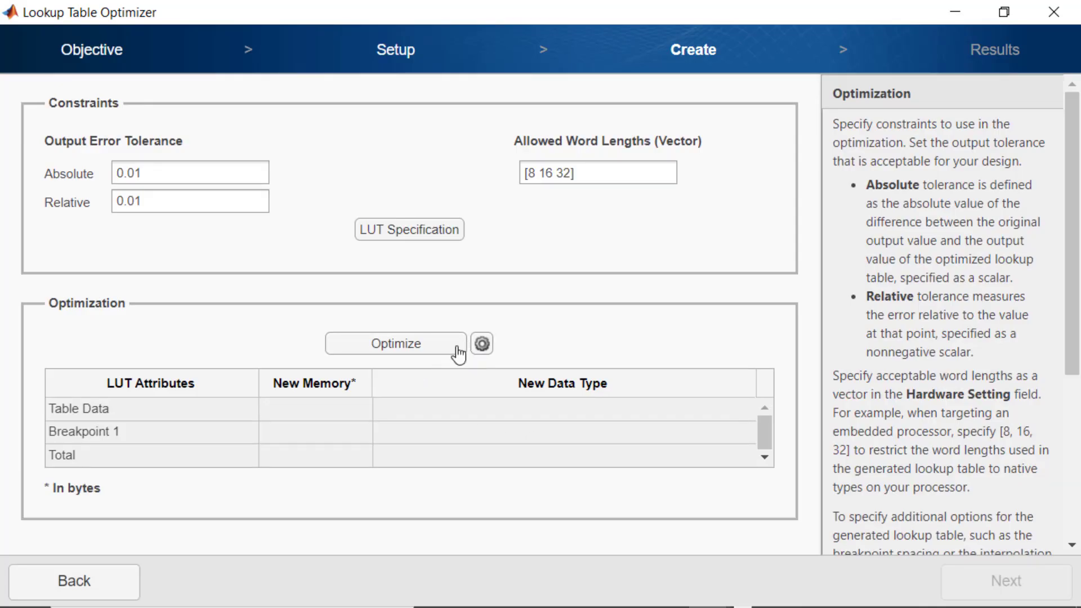
Run Optimize, yielding a 9226.25-byte lookup table with numerictype(1,16,8) table data
left_click(423, 348)
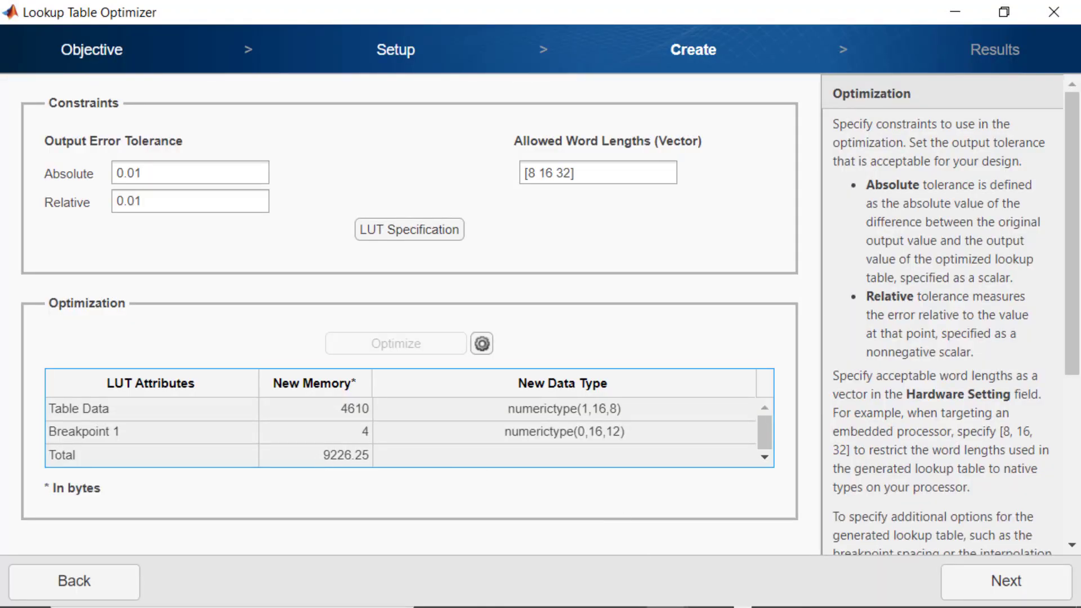
Review the MATLAB optimization log: even-spacing note, feasible rows 4 and 15, best solution 9.2262e+03 bytes
mouse_move(692, 597)
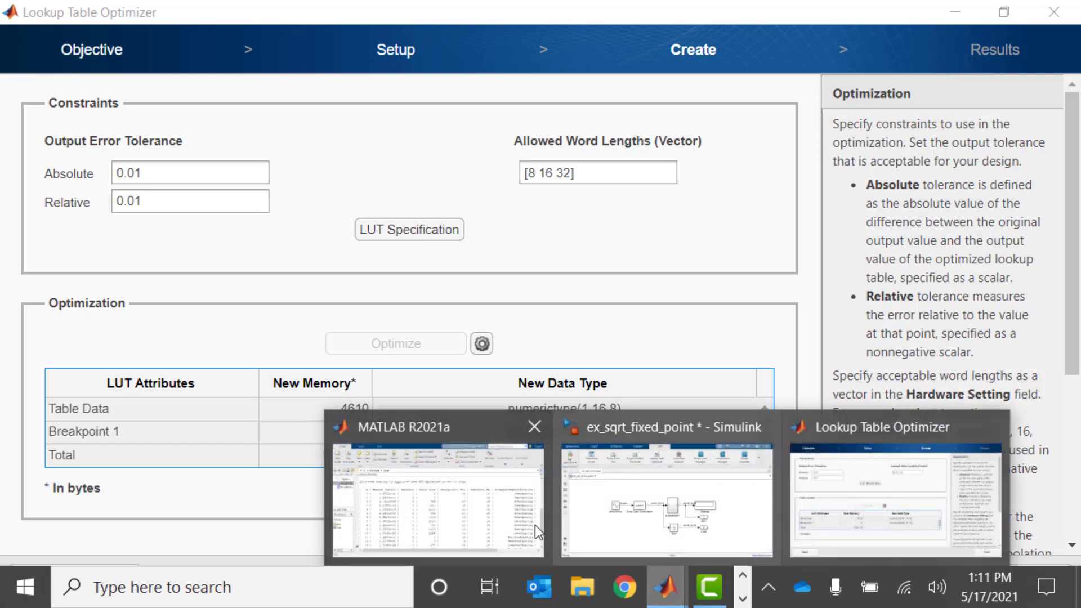
left_click(518, 521)
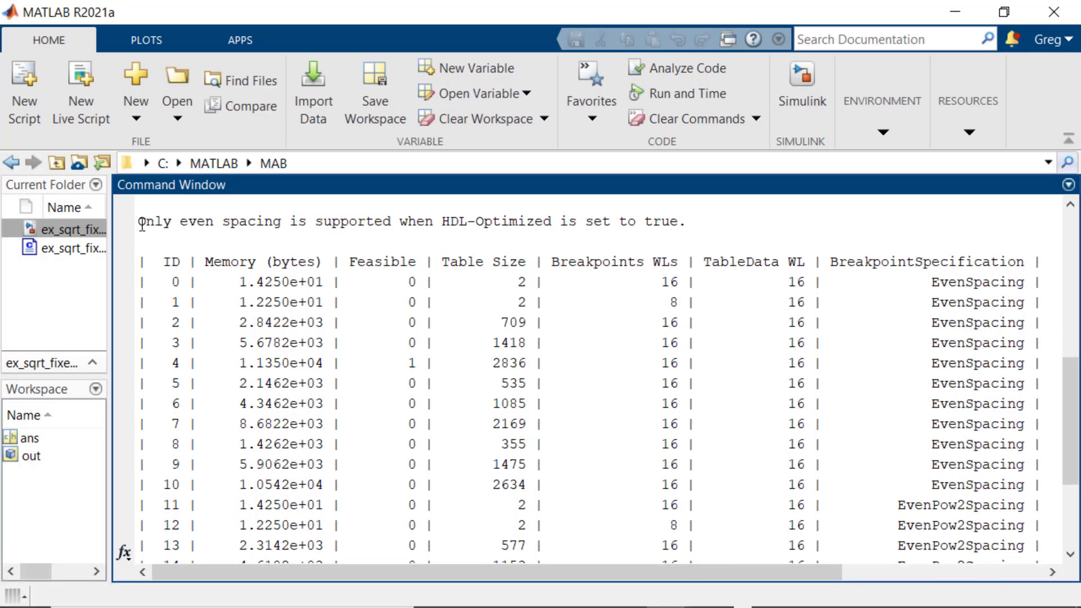
left_click_drag(139, 222, 857, 249)
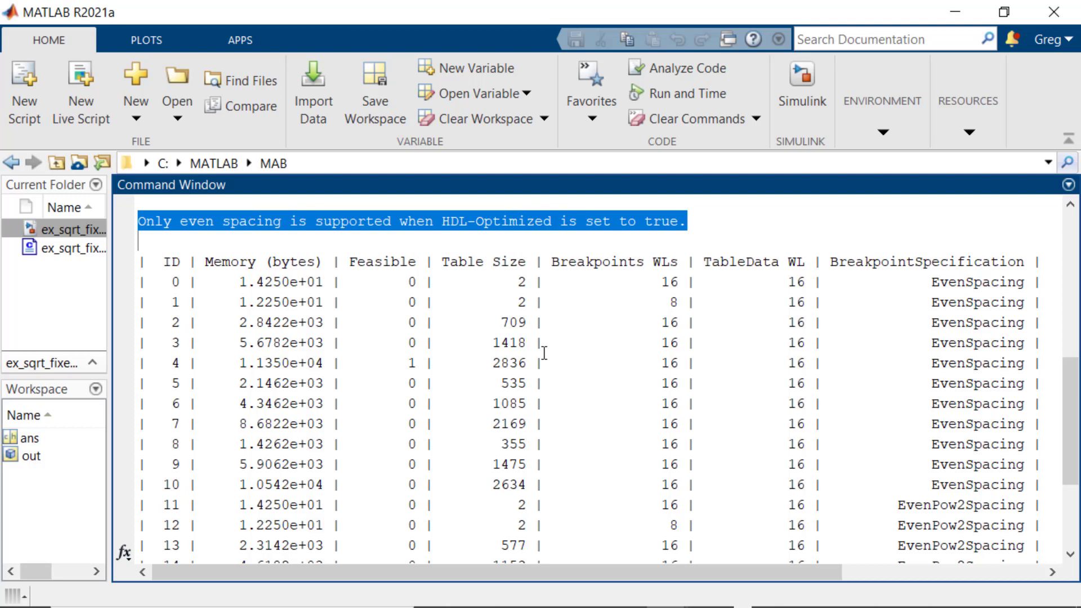
double_click(410, 362)
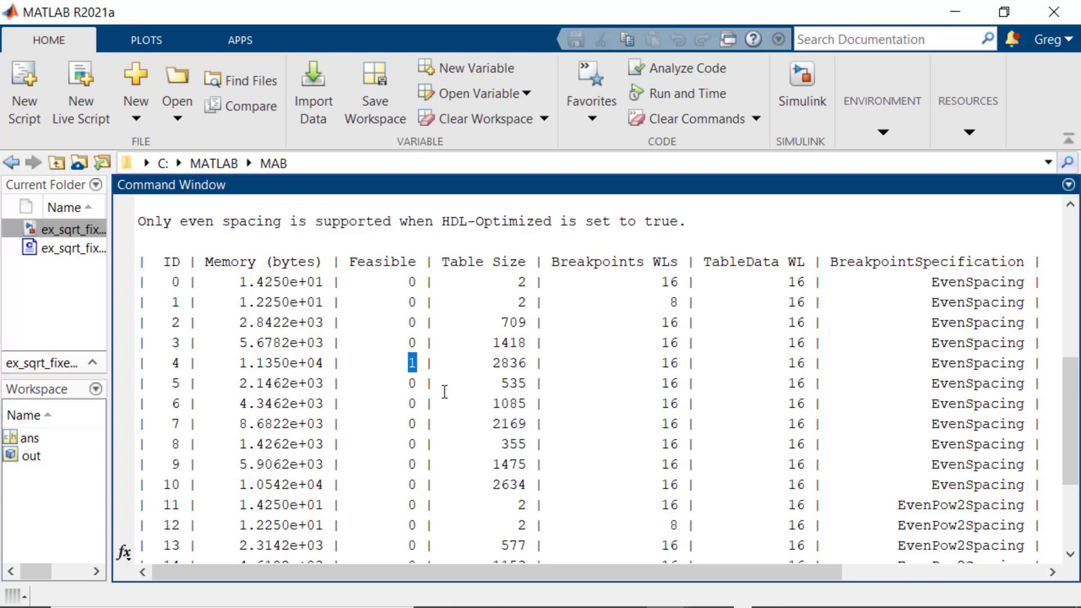
scroll(442, 390, "down", 3)
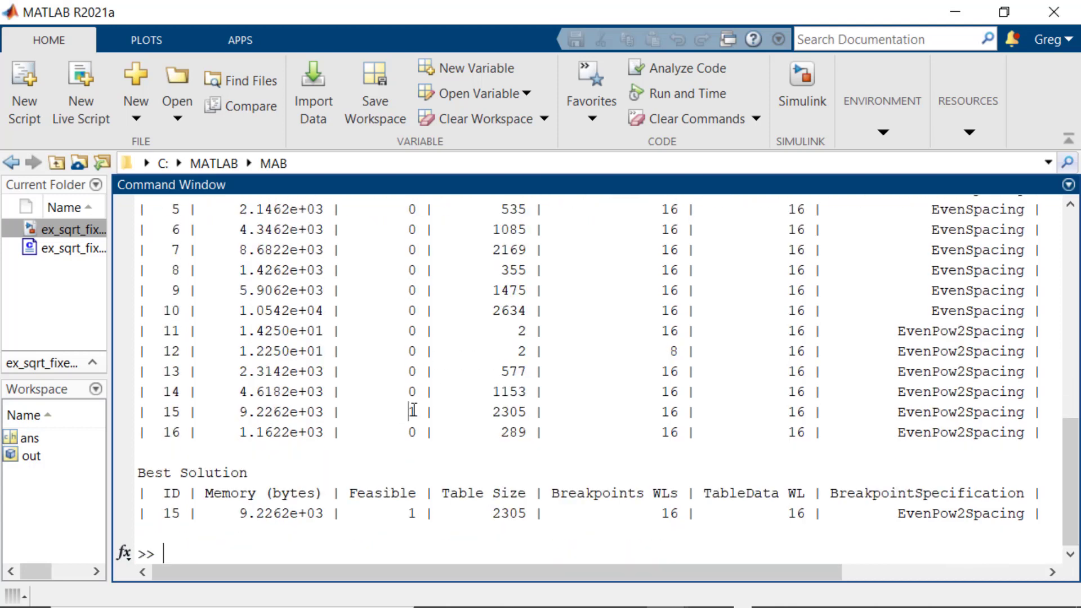
double_click(413, 411)
left_click_drag(241, 513, 325, 514)
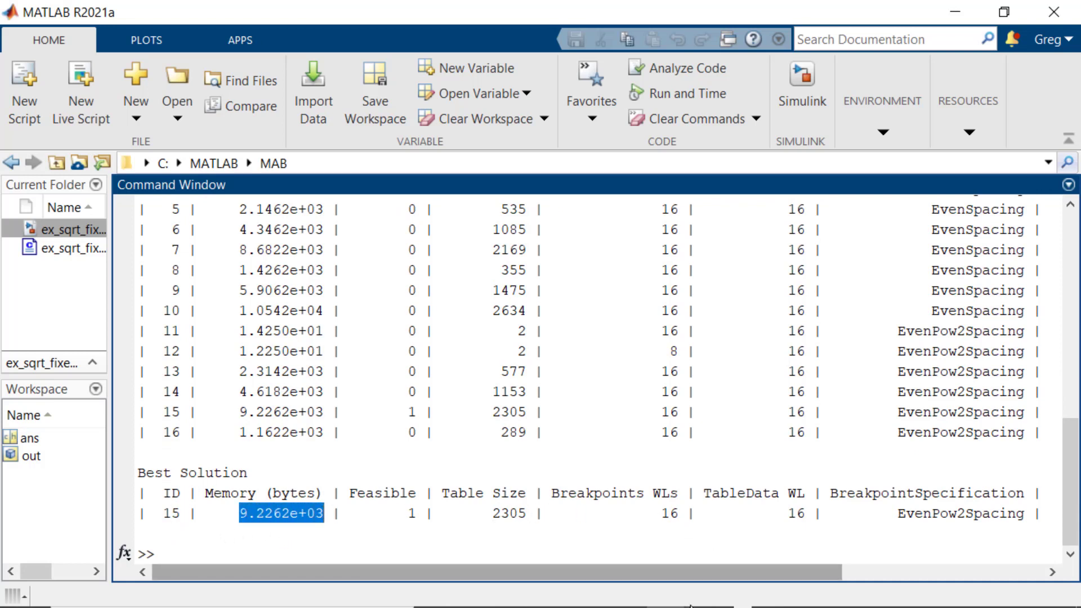
mouse_move(698, 601)
left_click(666, 588)
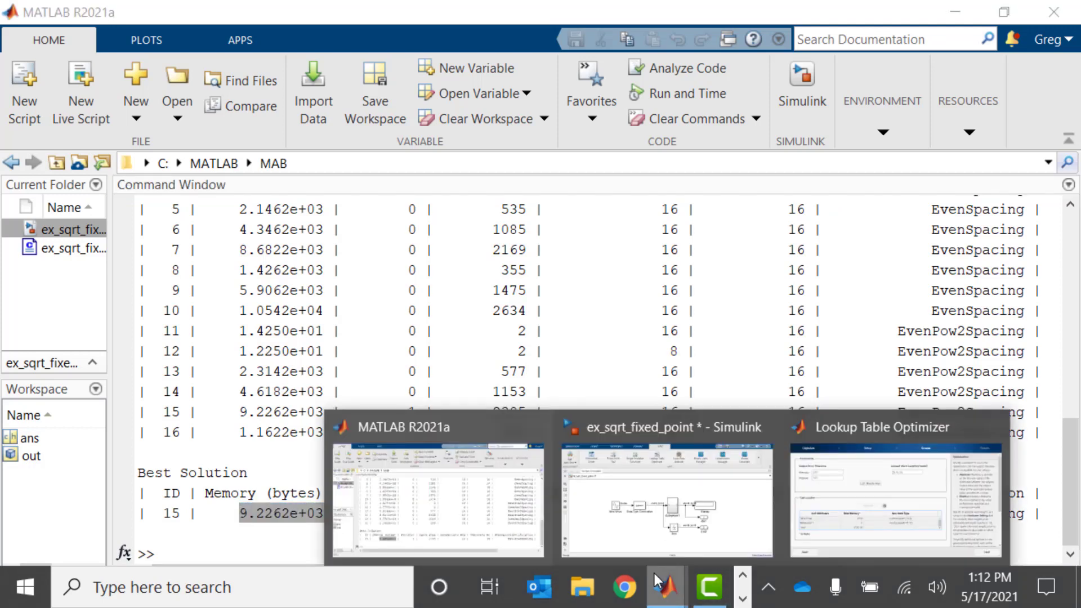
Advance to Results and maximize the plot comparing the original function with its approximation
left_click(819, 528)
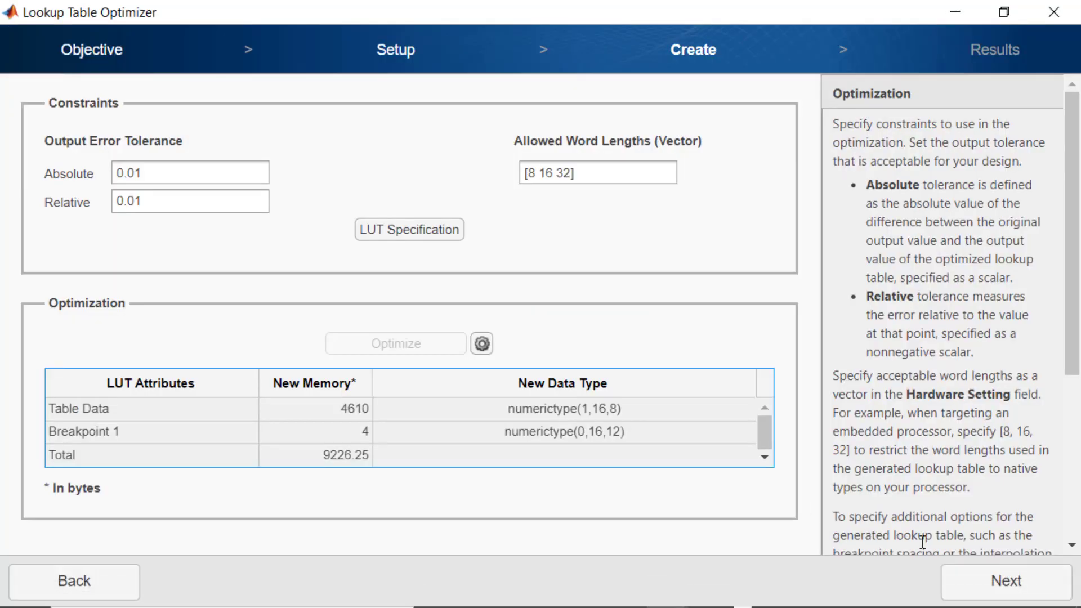
left_click(1006, 586)
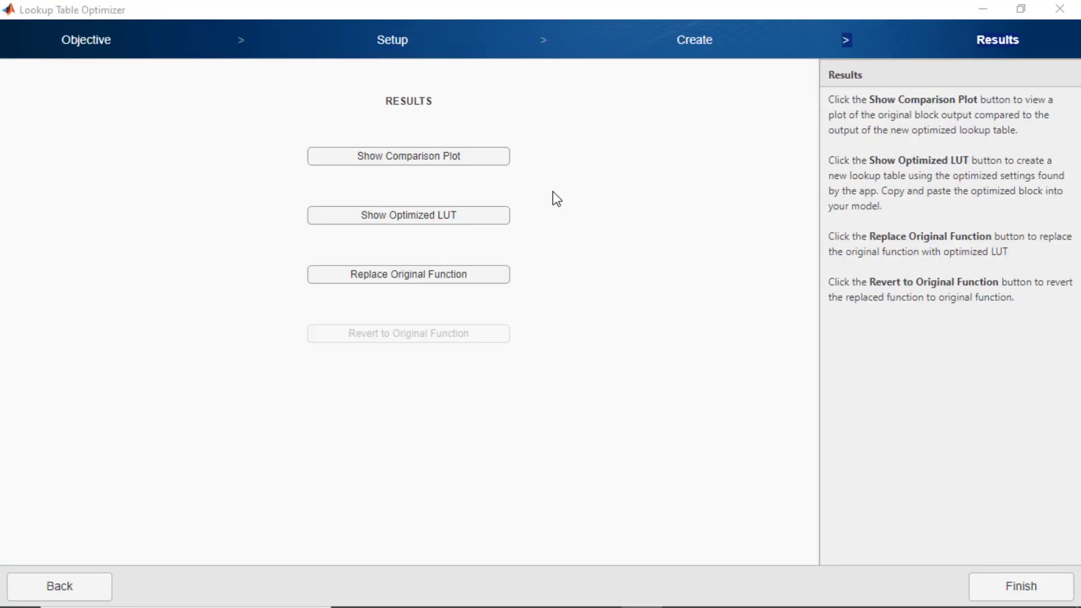
left_click(482, 164)
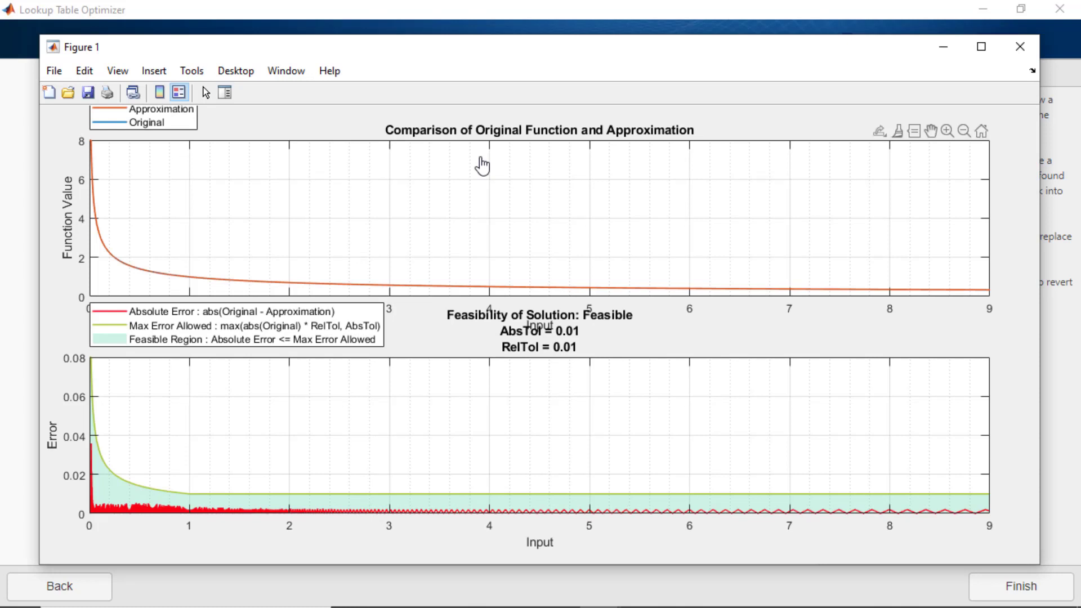
left_click(982, 46)
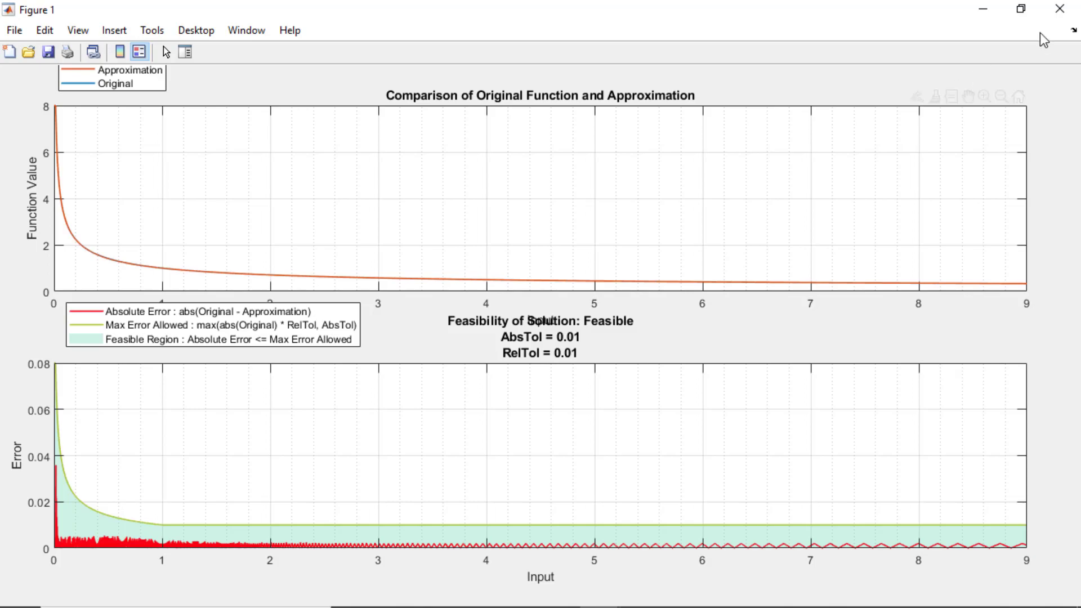
Close Figure 1, overlay Sqrt:1 and Subsystem1:1 in the Simulation Data Inspector, then close it
left_click(1059, 8)
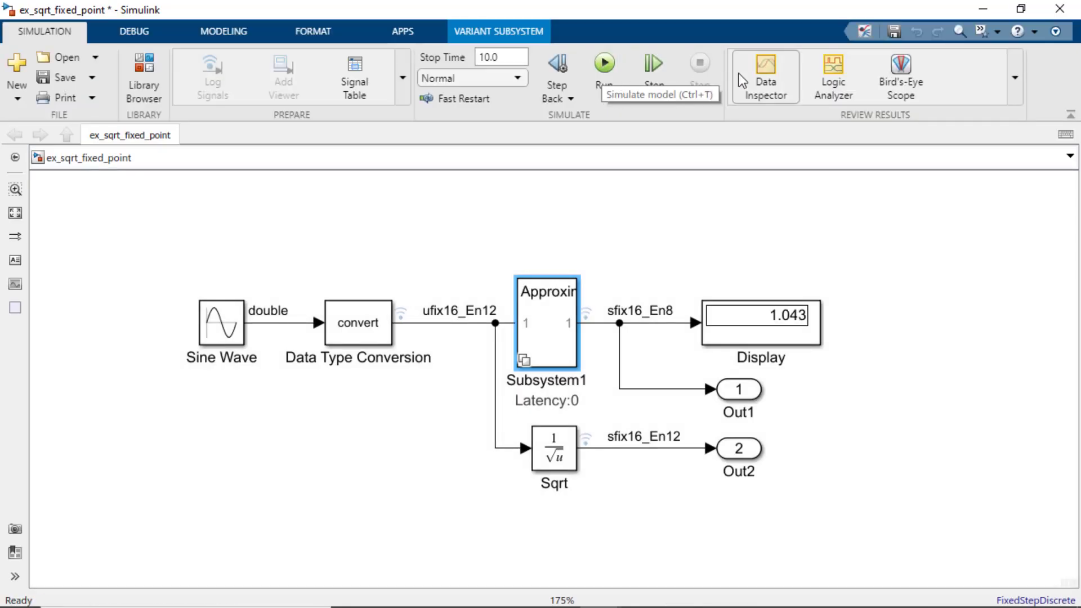
left_click(765, 70)
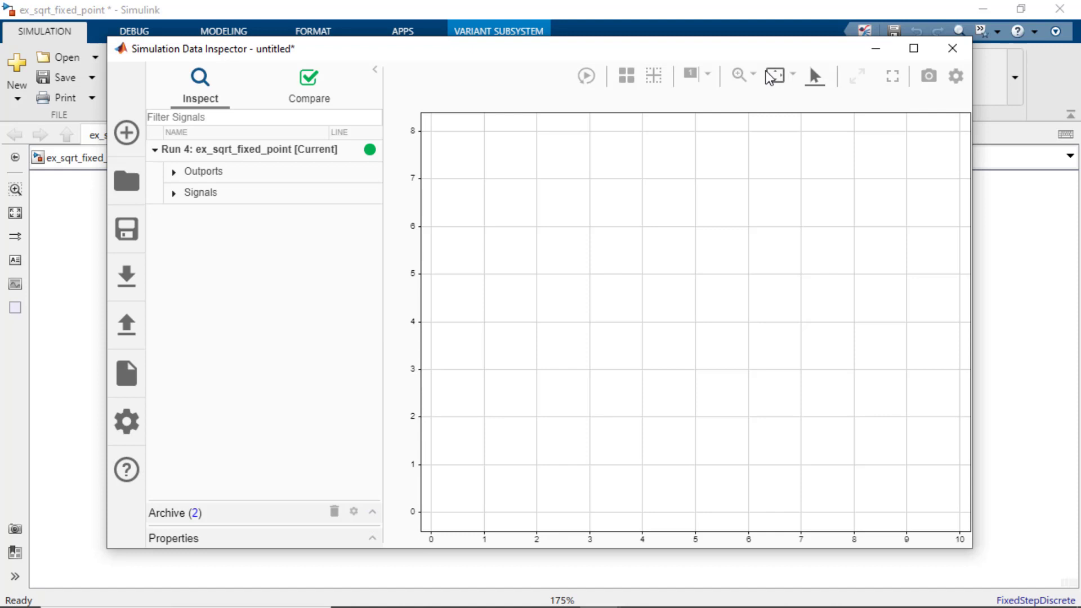
left_click(174, 193)
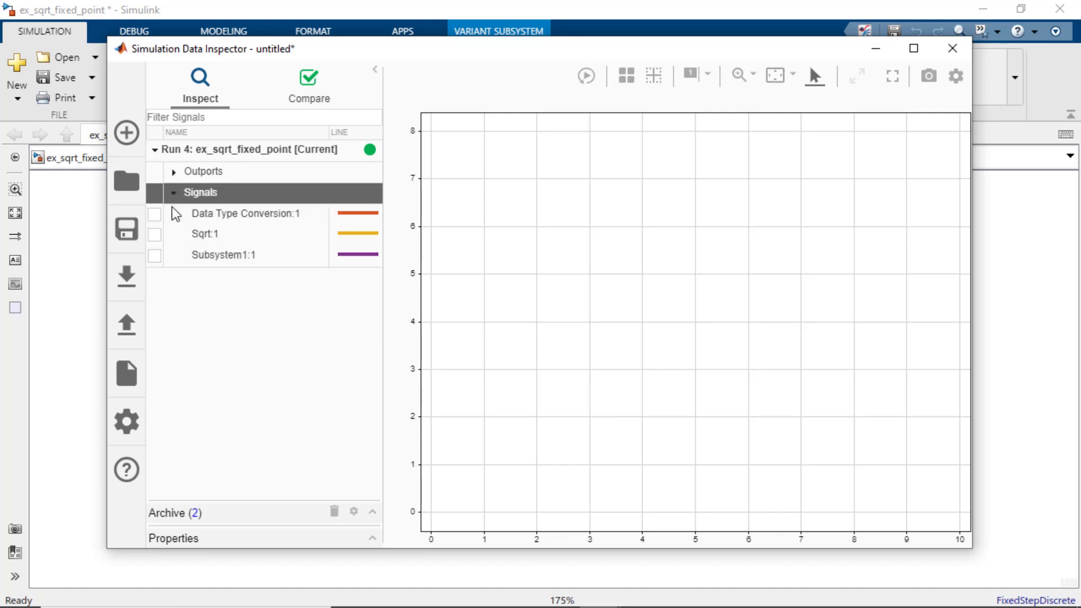
left_click(161, 236)
left_click(157, 235)
left_click(155, 256)
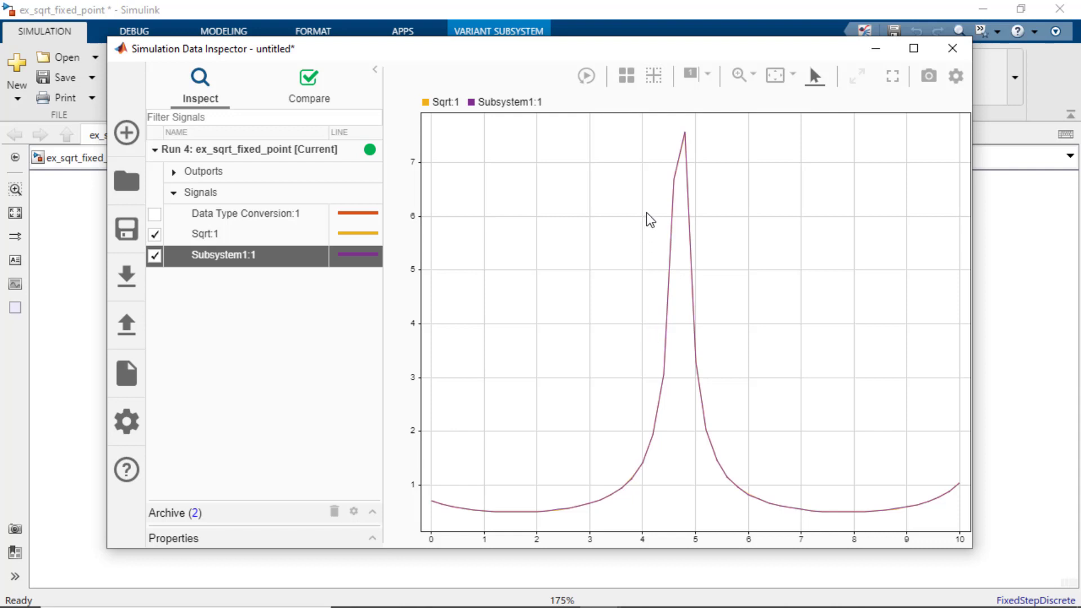
left_click(964, 56)
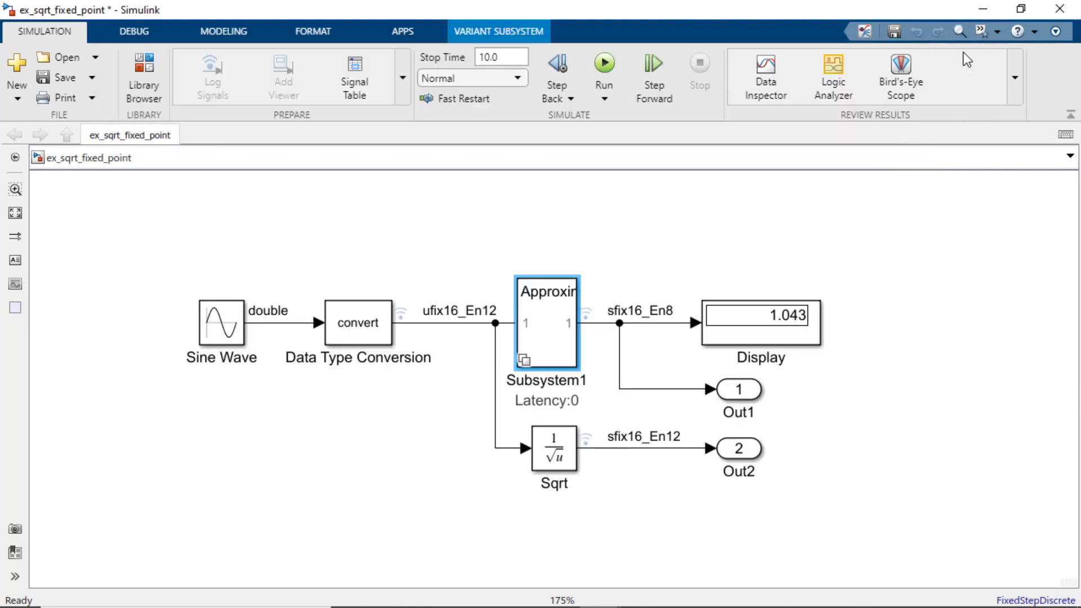
Enable Simulate with latency in Subsystem1's block parameters so it reports Latency:8
double_click(551, 332)
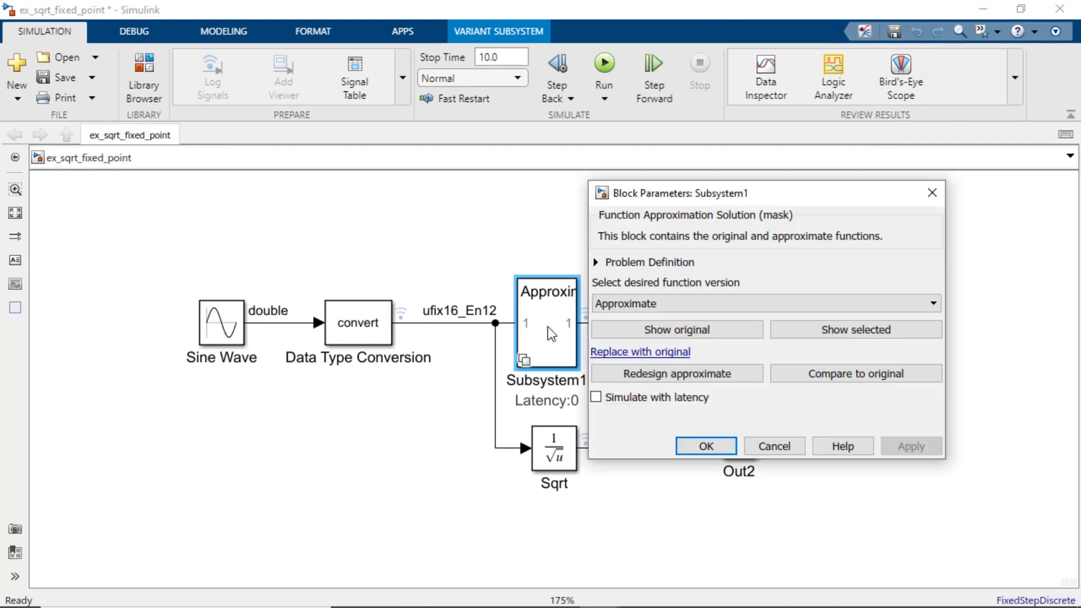
left_click(608, 398)
left_click(903, 447)
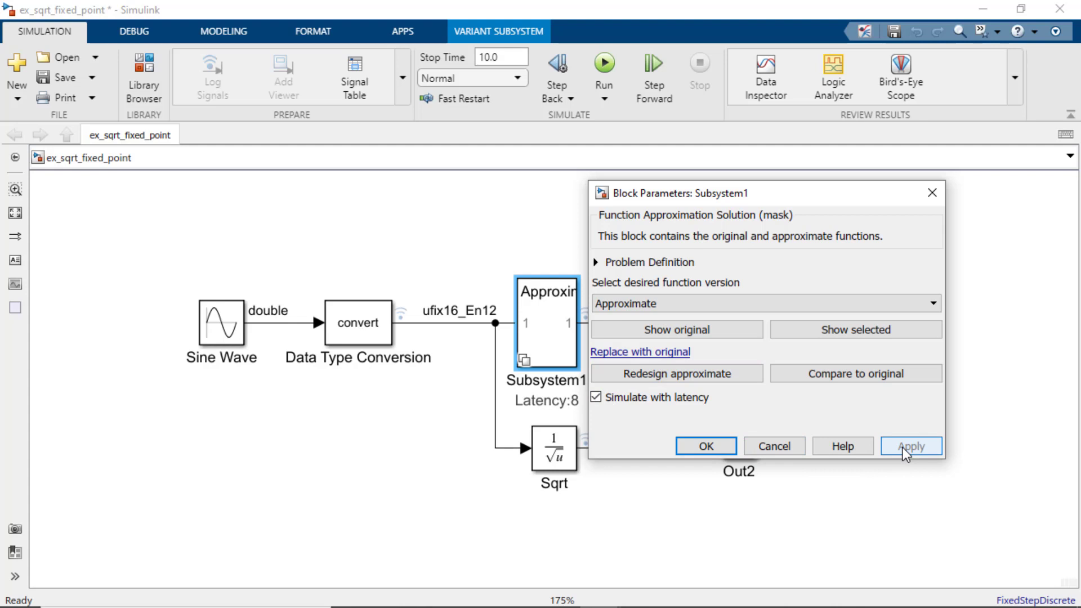
left_click(712, 448)
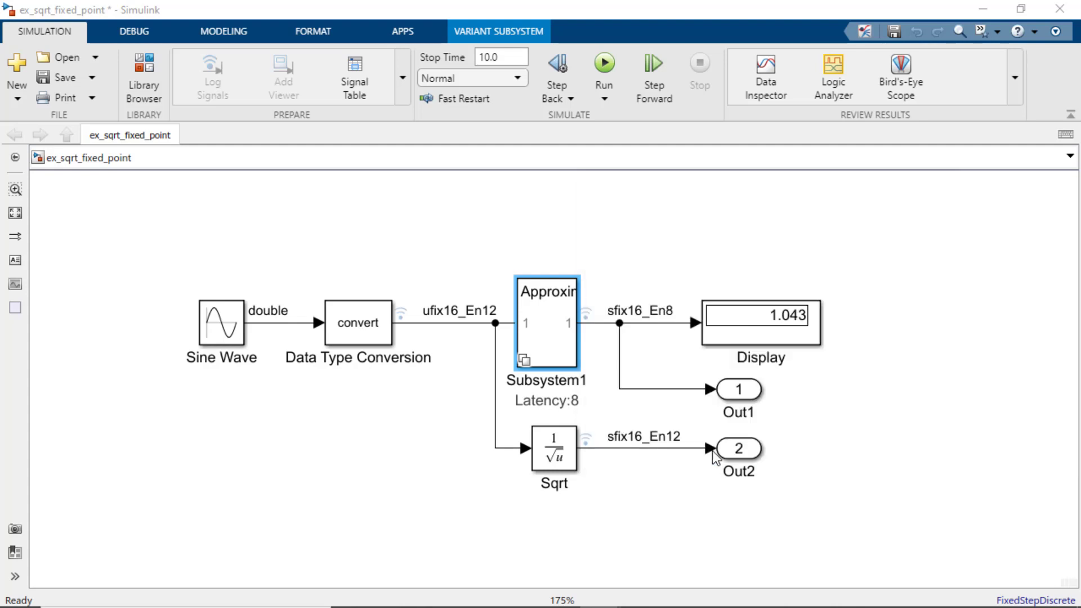